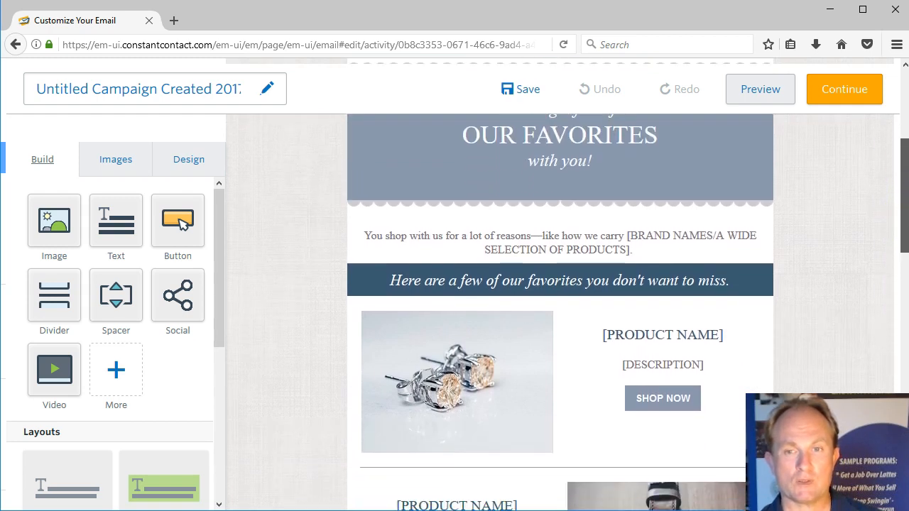
Try enlarging the earring image, and switch its padding off and back on
{"action": "left_click", "coordinate": [529, 373]}
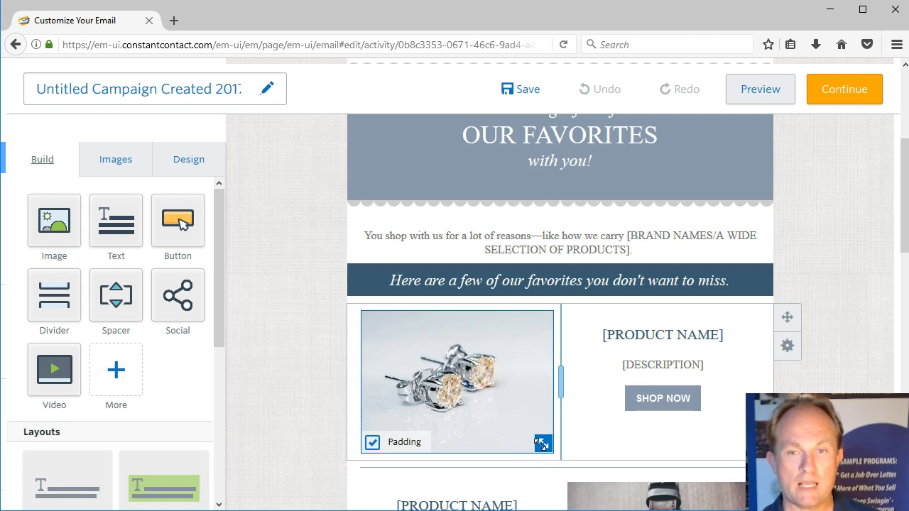
{"action": "left_click_drag", "start_coordinate": [541, 443], "coordinate": [561, 461]}
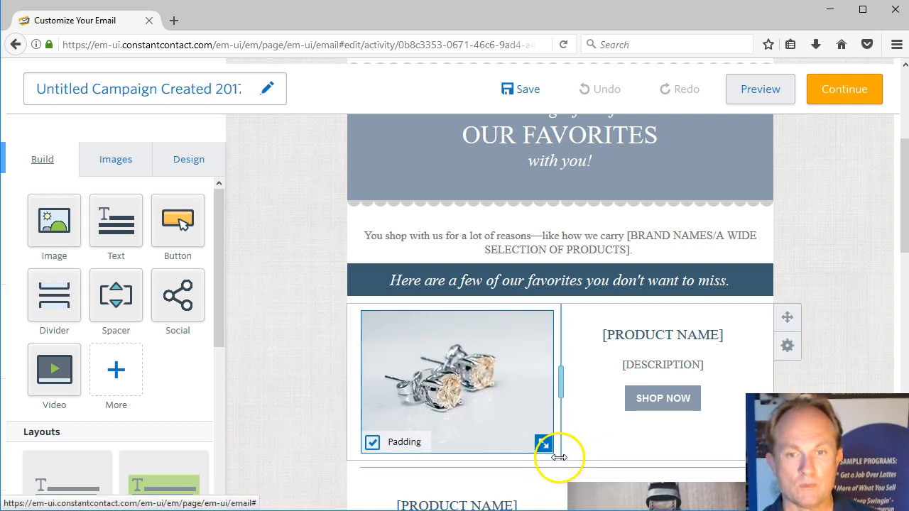
{"action": "left_click", "coordinate": [373, 442]}
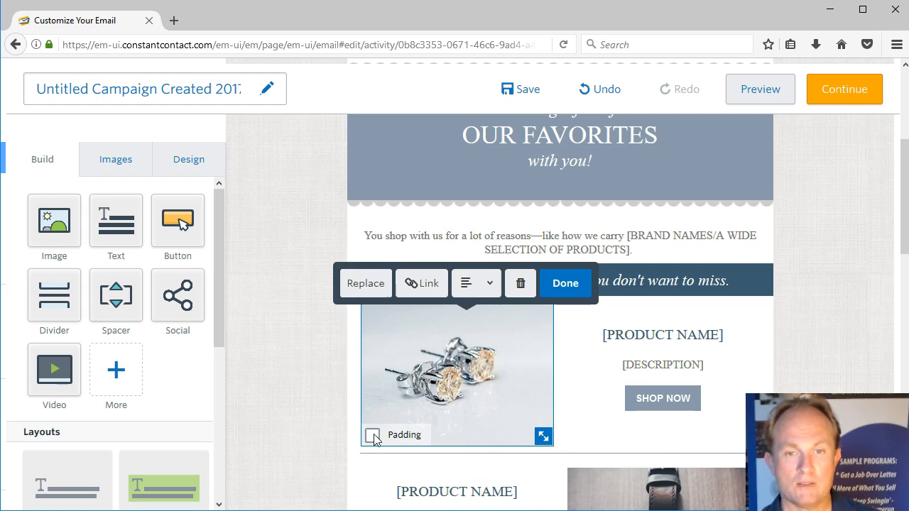
{"action": "left_click", "coordinate": [372, 436]}
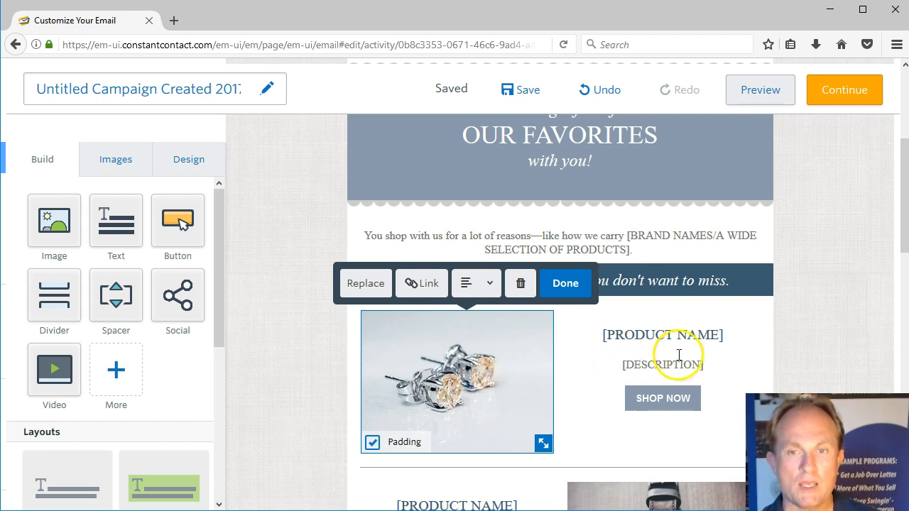
{"action": "left_click", "coordinate": [758, 333]}
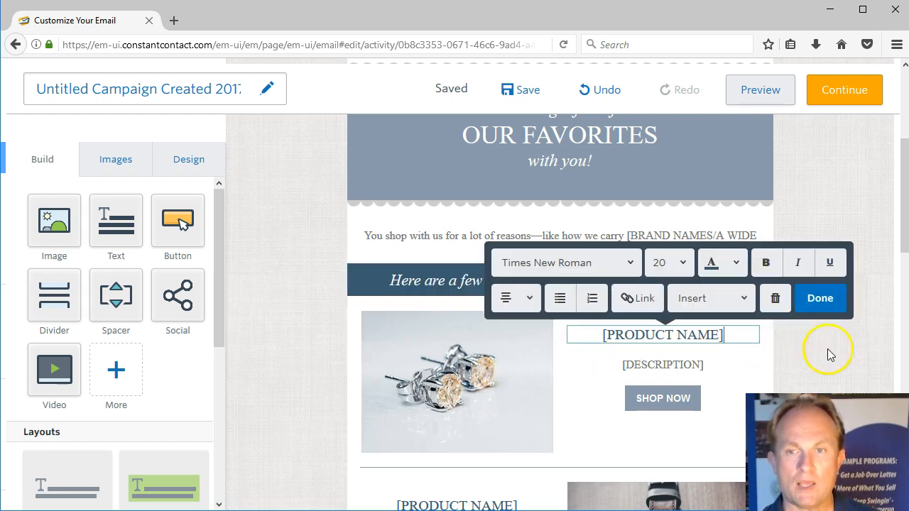
{"action": "left_click", "coordinate": [505, 375]}
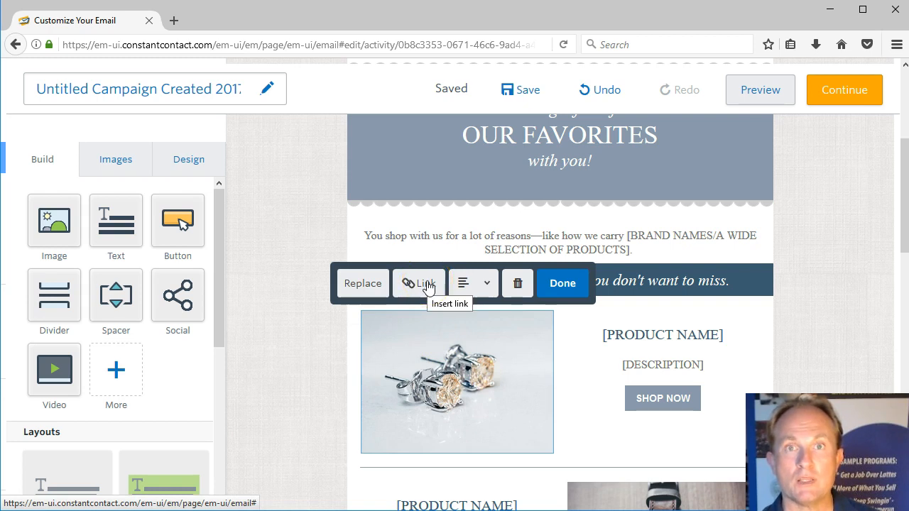
{"action": "left_click", "coordinate": [485, 285]}
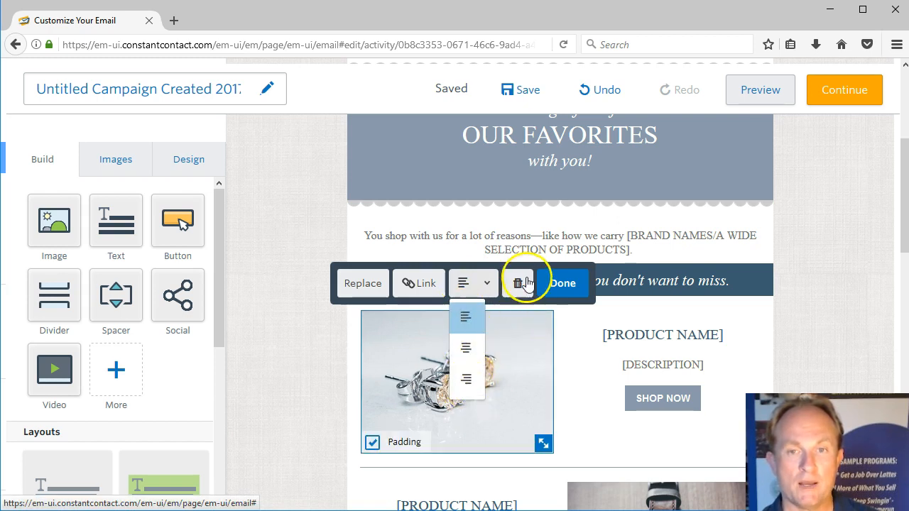
{"action": "left_click", "coordinate": [574, 287]}
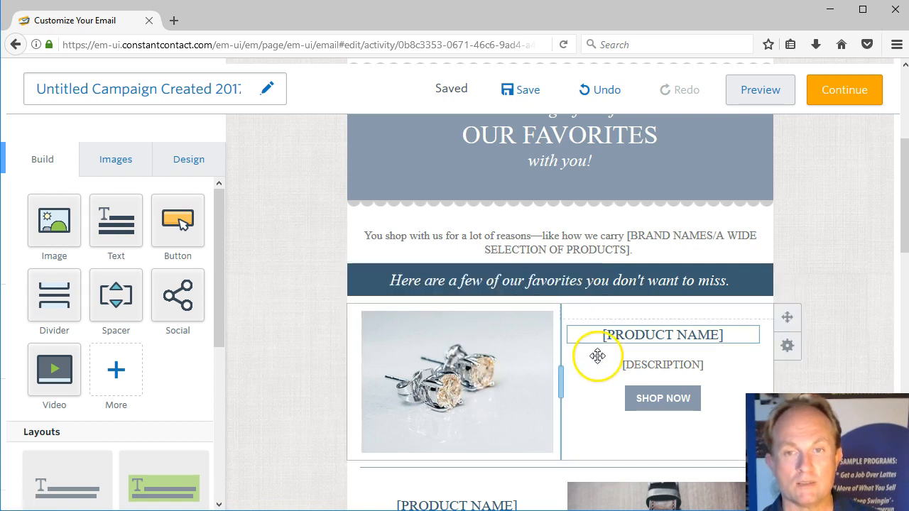
Center the earring image in its column and shrink it to a little over half its width
{"action": "left_click", "coordinate": [525, 342]}
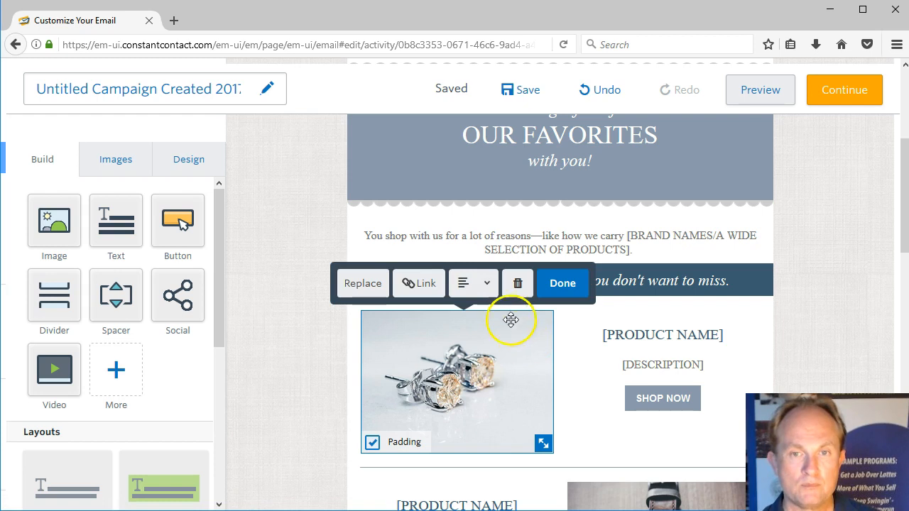
{"action": "left_click", "coordinate": [487, 287]}
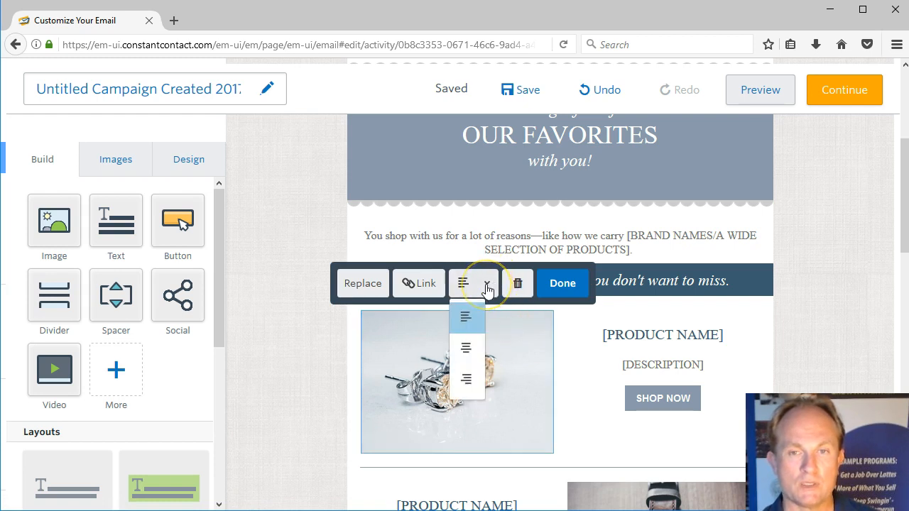
{"action": "left_click", "coordinate": [471, 355]}
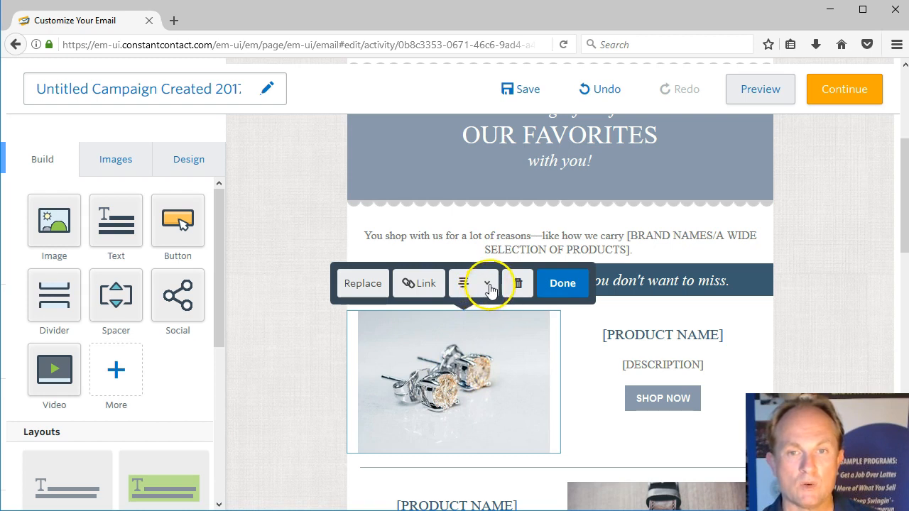
{"action": "left_click_drag", "start_coordinate": [540, 440], "coordinate": [484, 396]}
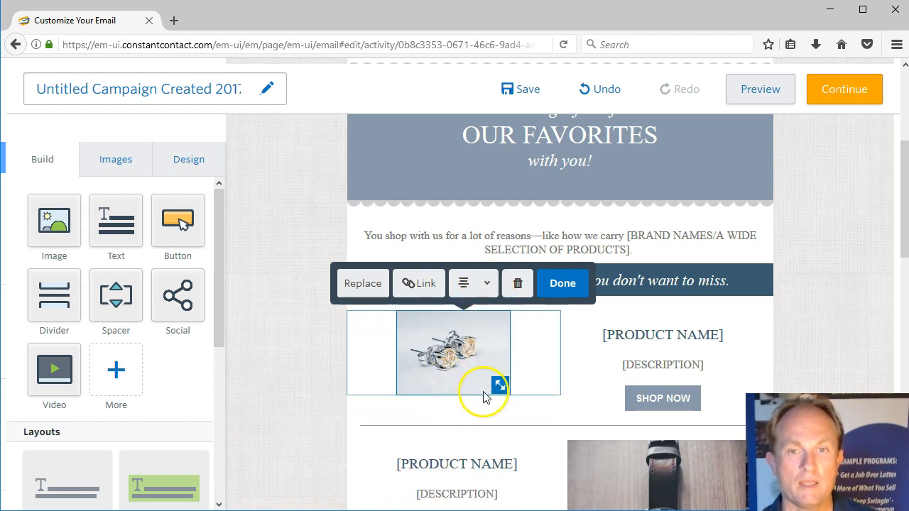
Try left alignment on the earring image, right-align it instead, and enlarge it back to the column's full width
{"action": "left_click", "coordinate": [486, 285]}
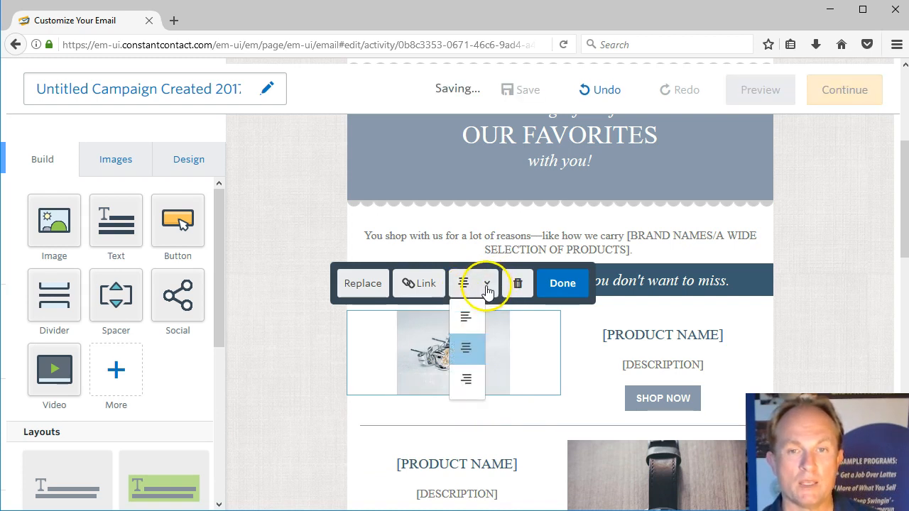
{"action": "left_click", "coordinate": [462, 320]}
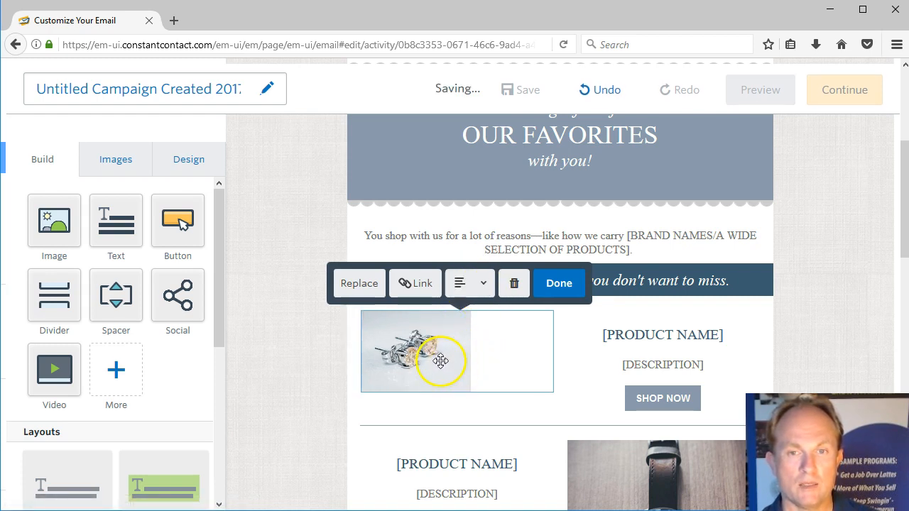
{"action": "left_click", "coordinate": [483, 284]}
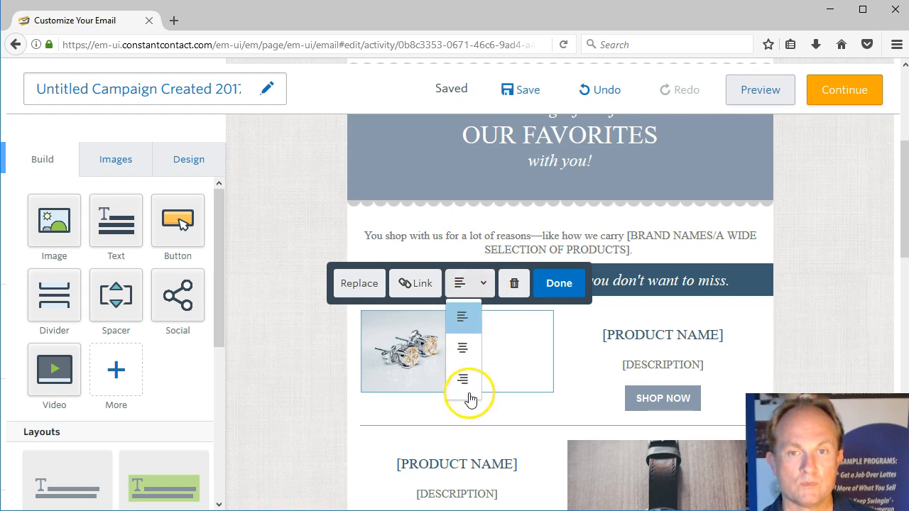
{"action": "left_click", "coordinate": [464, 381]}
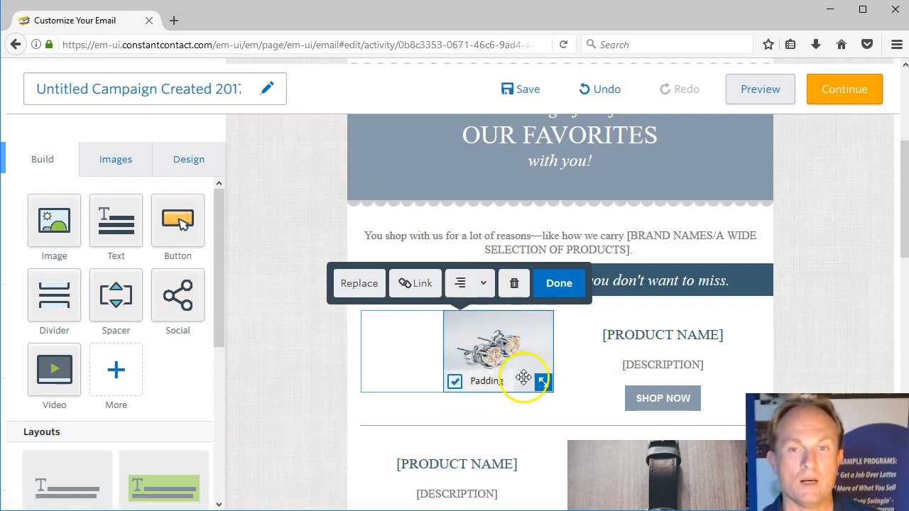
{"action": "left_click_drag", "start_coordinate": [557, 399], "coordinate": [584, 446]}
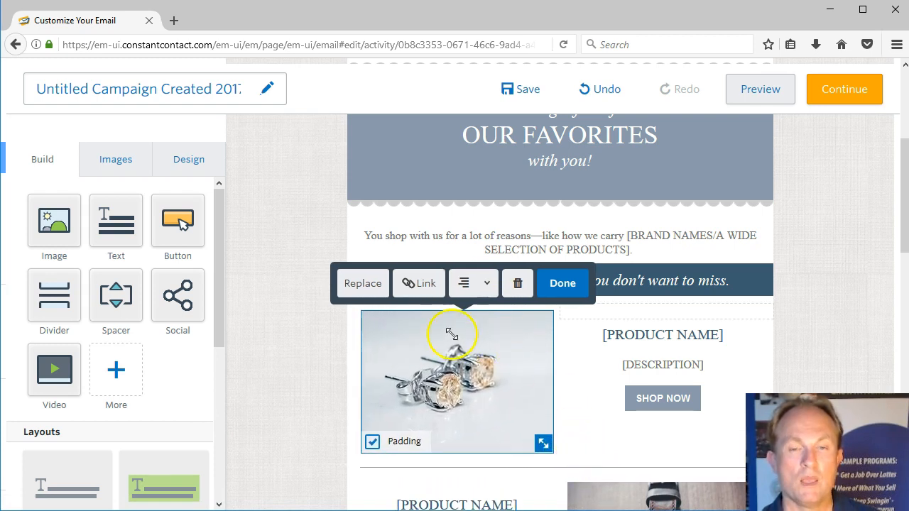
{"action": "left_click", "coordinate": [423, 287]}
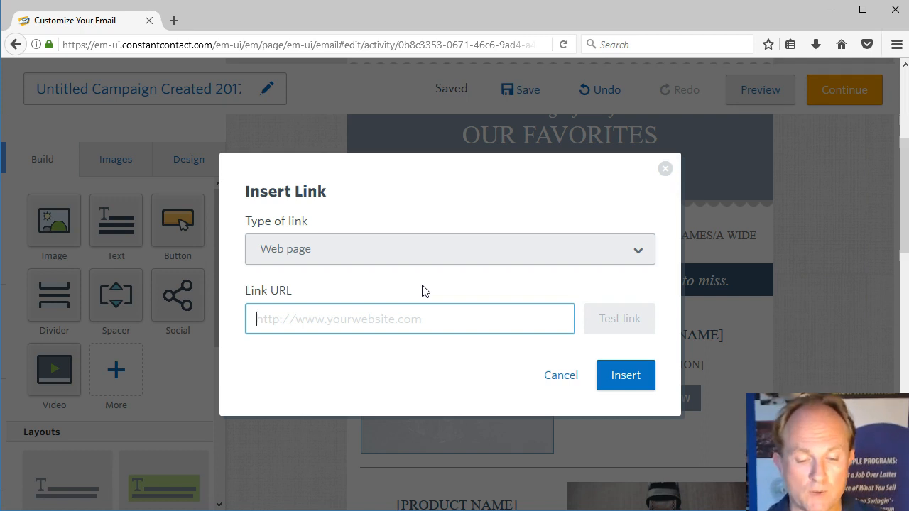
{"action": "type", "text": "www.buildingaspirations.com"}
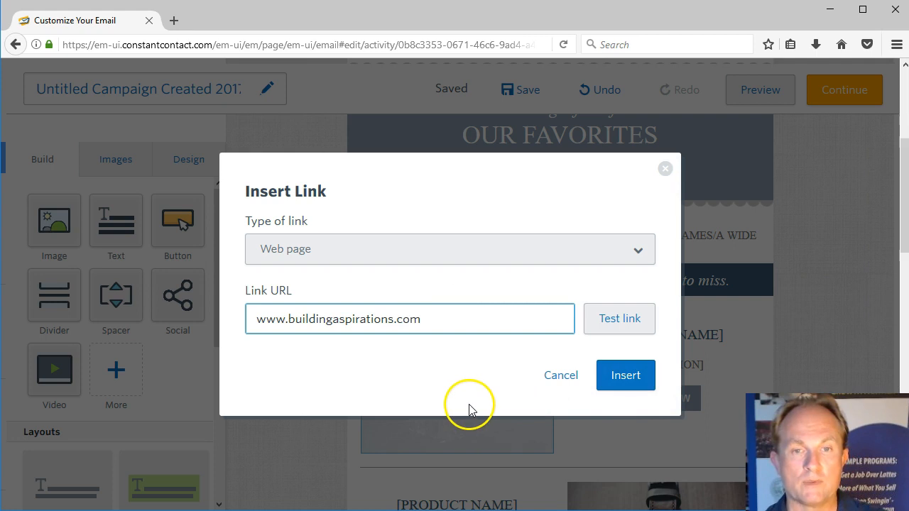
{"action": "left_click", "coordinate": [618, 326]}
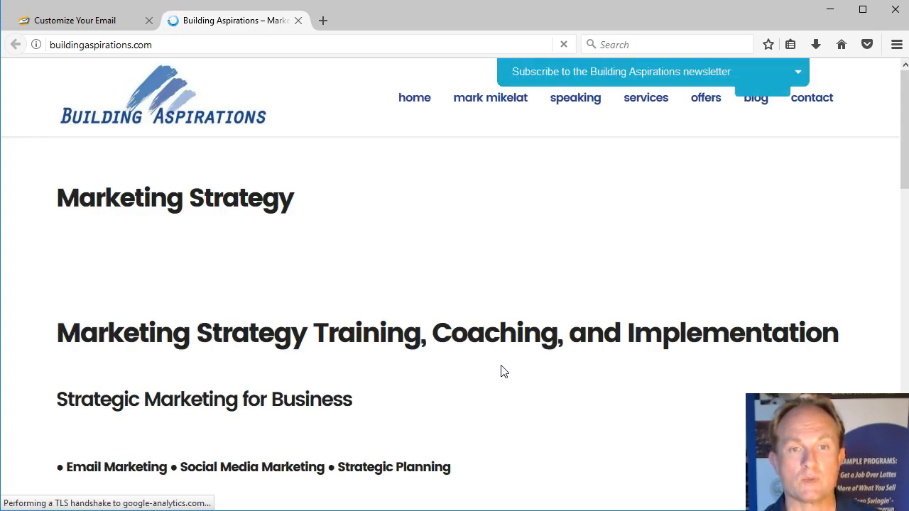
{"action": "scroll", "coordinate": [501, 371], "scroll_direction": "down", "scroll_amount": 5}
{"action": "scroll", "coordinate": [501, 372], "scroll_direction": "down", "scroll_amount": 1}
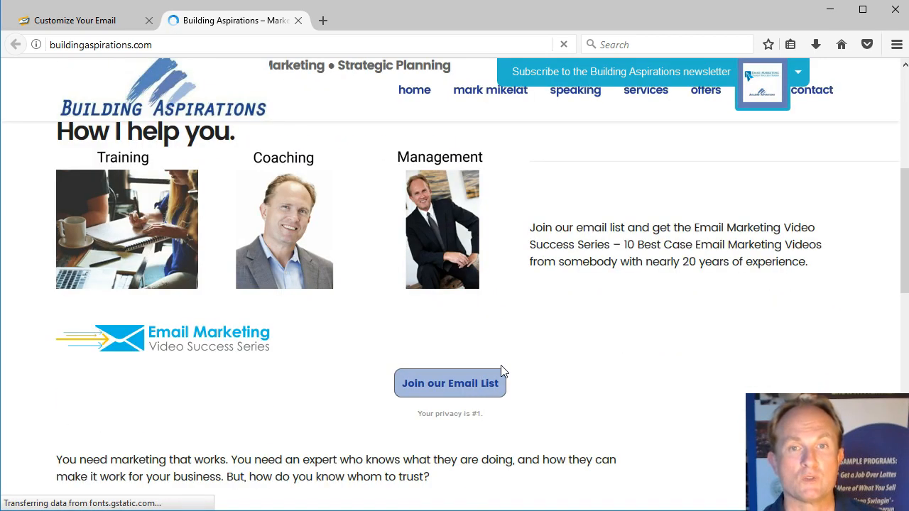
{"action": "scroll", "coordinate": [501, 366], "scroll_direction": "up", "scroll_amount": 5}
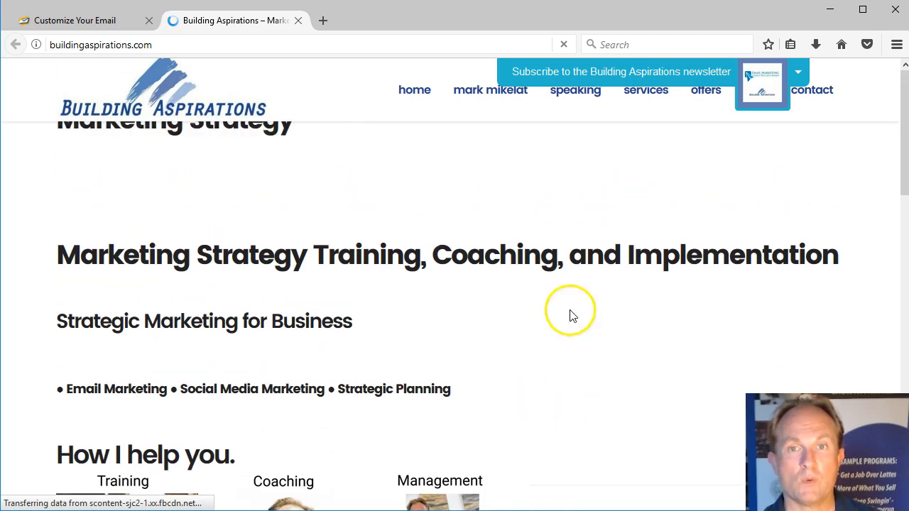
{"action": "scroll", "coordinate": [682, 128], "scroll_direction": "up", "scroll_amount": 1}
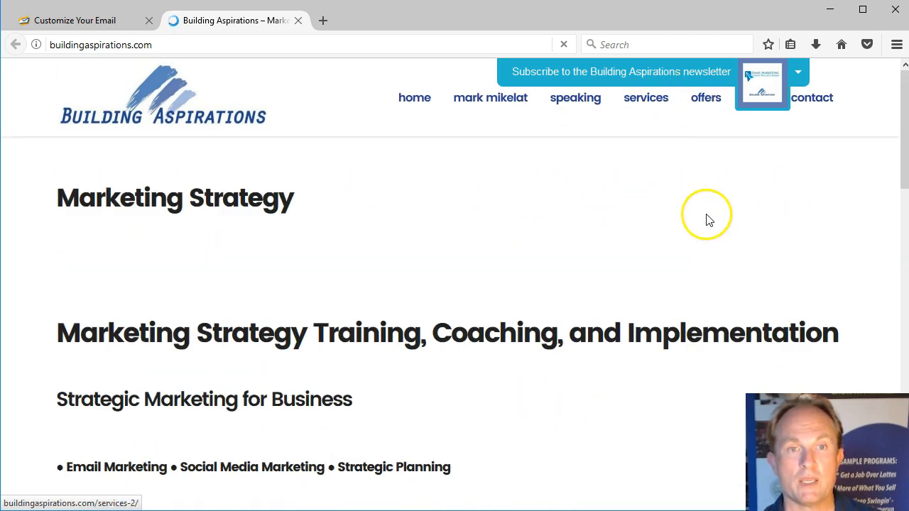
{"action": "left_click", "coordinate": [68, 22]}
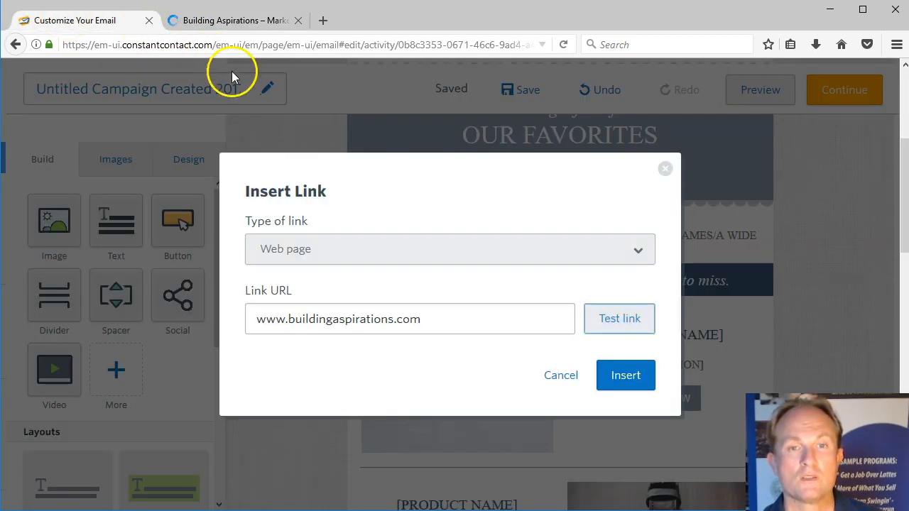
Insert the web page link on the earring image and check the link target on the image
{"action": "left_click", "coordinate": [629, 377]}
{"action": "left_click", "coordinate": [455, 392]}
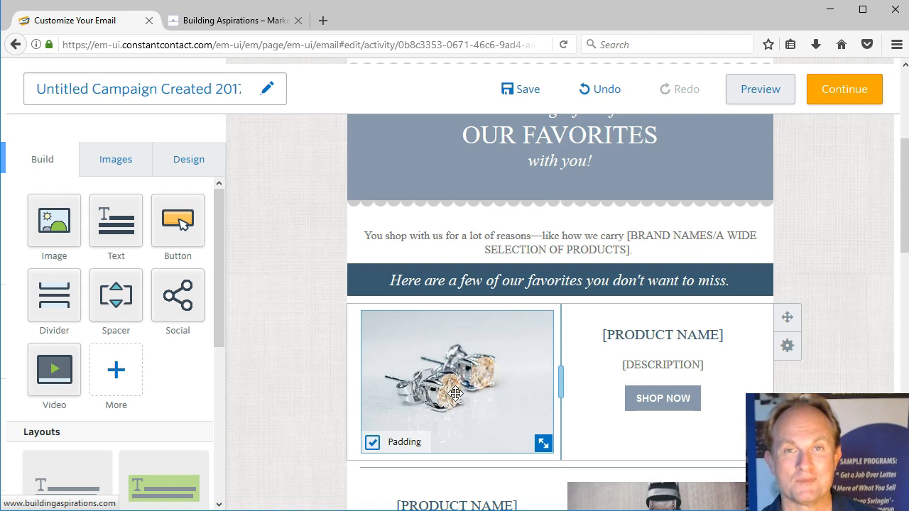
Preview the email with the earlier website tab closed, test the earring image's link there and return to the email's tab
{"action": "left_click", "coordinate": [768, 96]}
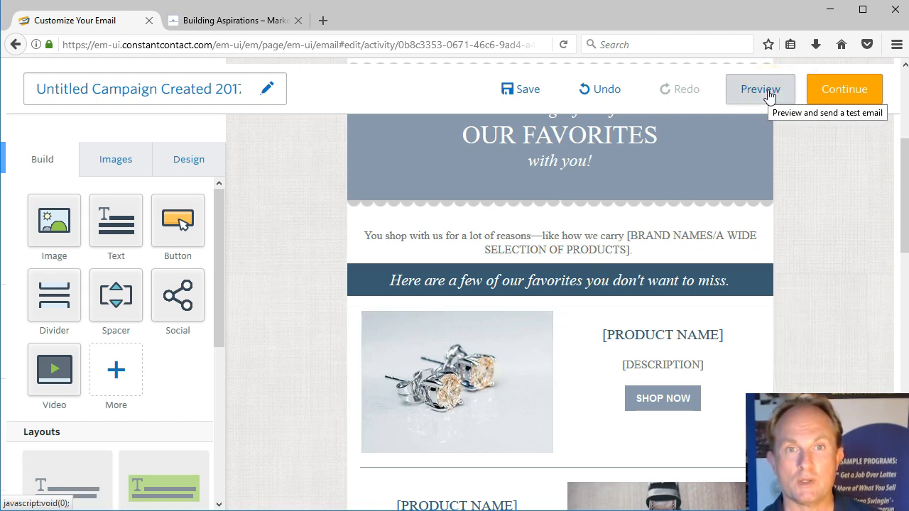
{"action": "left_click", "coordinate": [298, 23]}
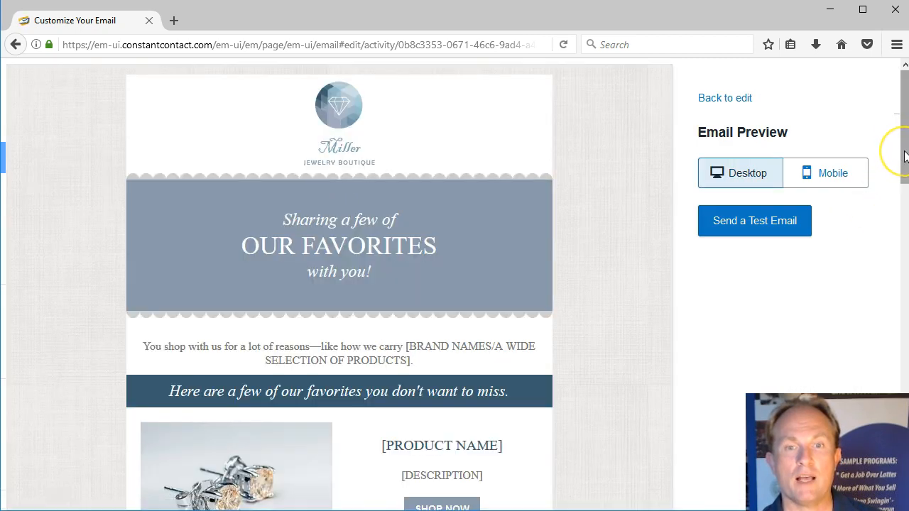
{"action": "left_click_drag", "start_coordinate": [902, 153], "coordinate": [905, 187]}
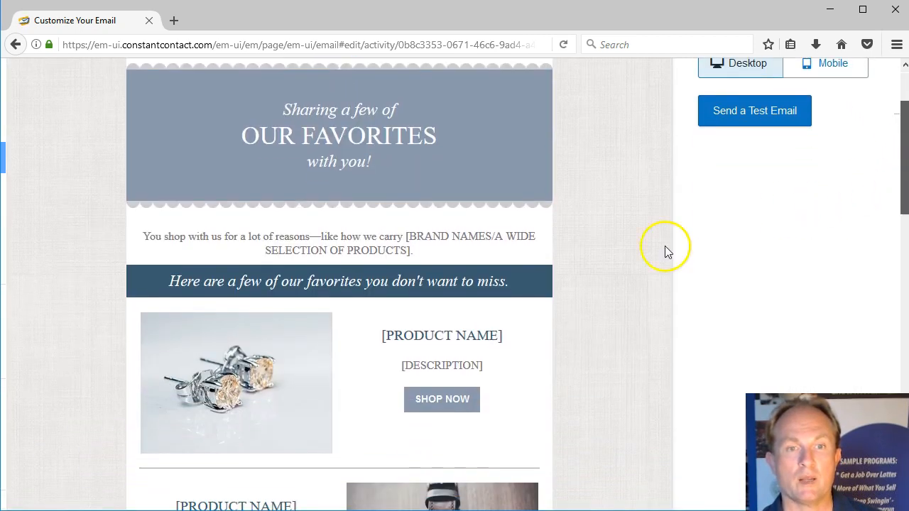
{"action": "left_click", "coordinate": [218, 387]}
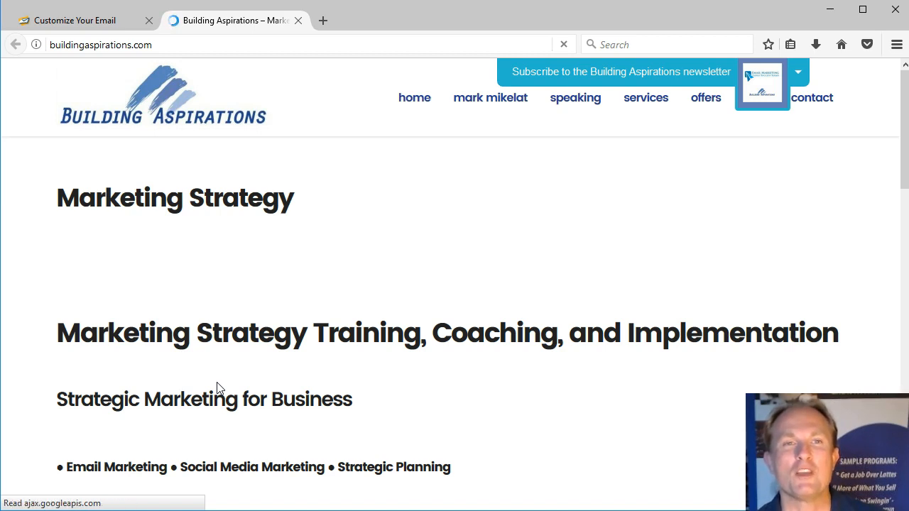
{"action": "left_click", "coordinate": [84, 21]}
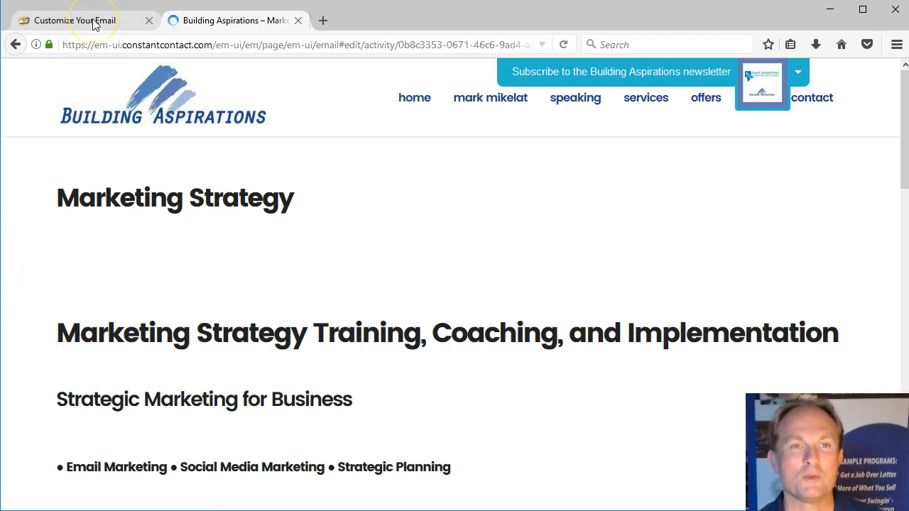